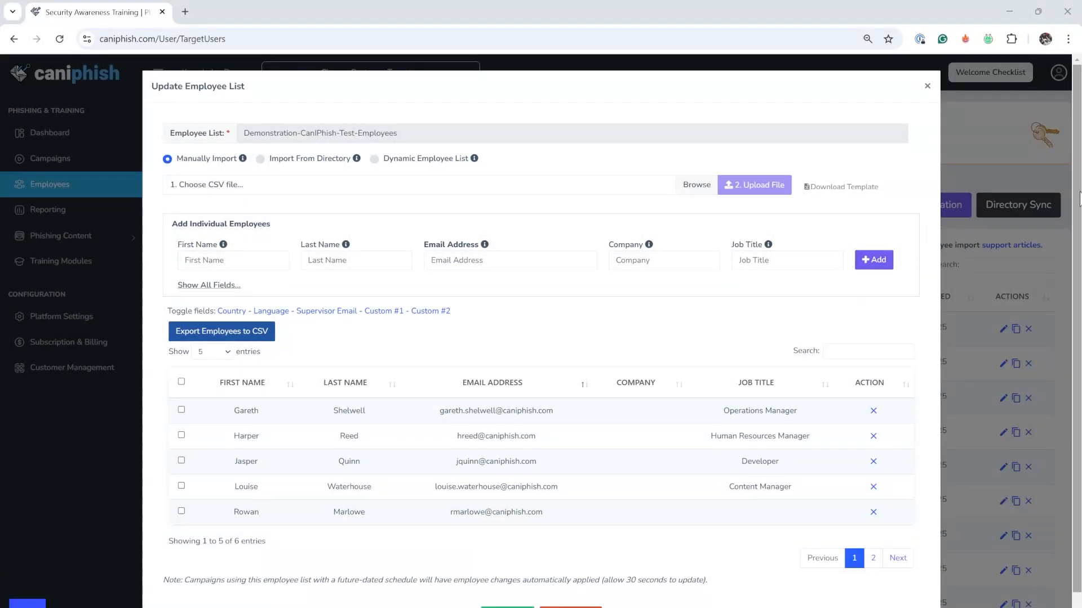
Set the job title of the employee in the fifth row of the Demonstration-CanIPhish-Test-Employees list to Developer.
{"action": "left_click_drag", "start_coordinate": [1080, 197], "coordinate": [1080, 233]}
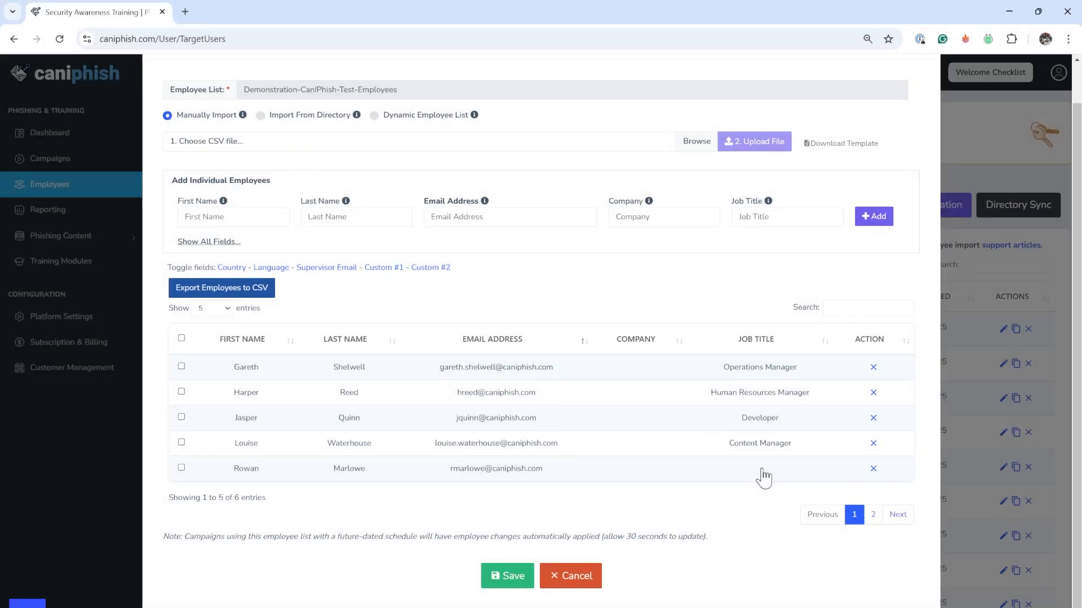
{"action": "left_click", "coordinate": [764, 476]}
{"action": "type", "text": "Developer"}
{"action": "key", "text": "Return"}
Select all listed employees and bulk update their Company attribute to CanIPhish, confirming the update.
{"action": "left_click", "coordinate": [181, 443]}
{"action": "left_click", "coordinate": [181, 418]}
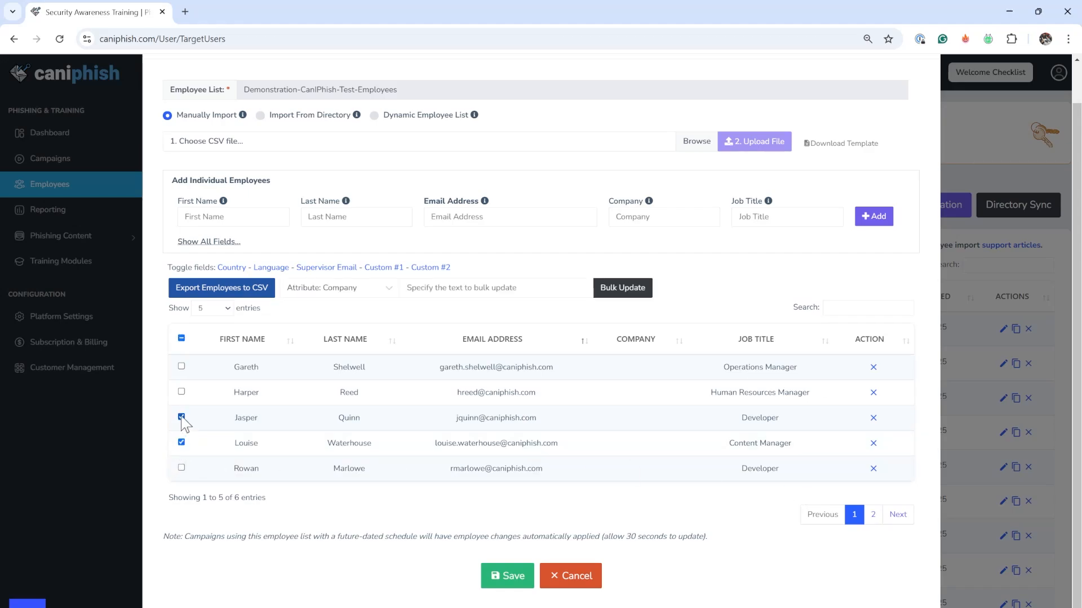
{"action": "left_click", "coordinate": [182, 338]}
{"action": "left_click", "coordinate": [182, 339]}
{"action": "left_click", "coordinate": [371, 298]}
{"action": "left_click", "coordinate": [371, 314]}
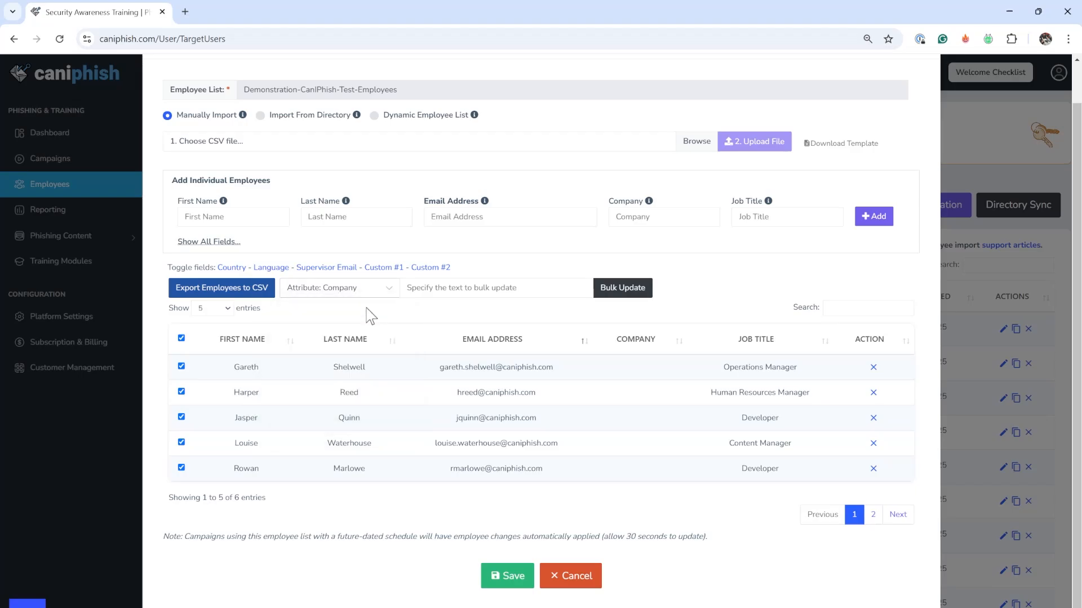
{"action": "left_click", "coordinate": [472, 292]}
{"action": "type", "text": "CanIPhish"}
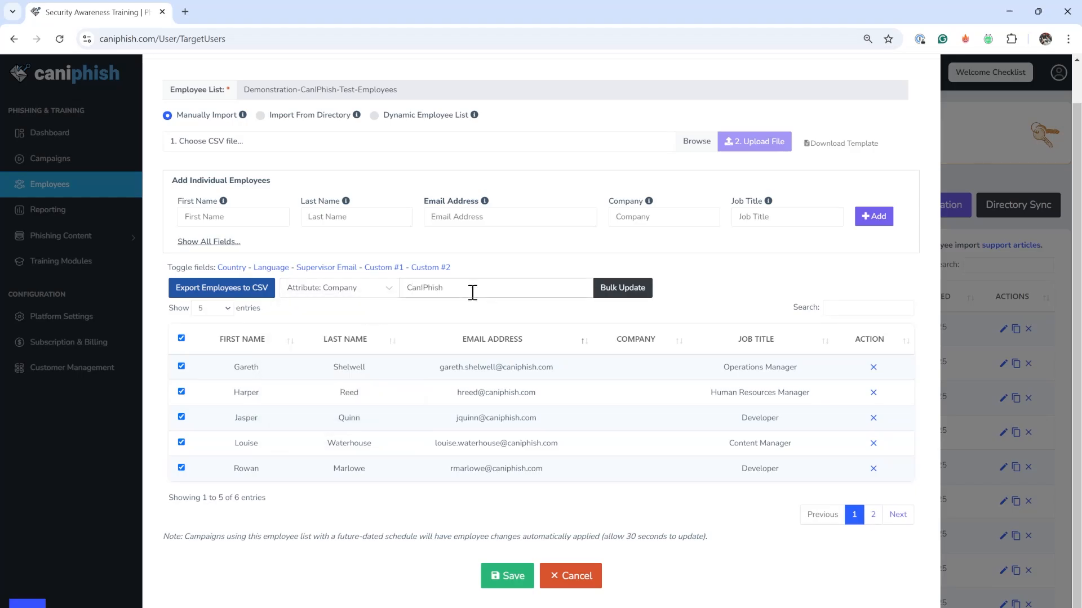
{"action": "left_click", "coordinate": [634, 290]}
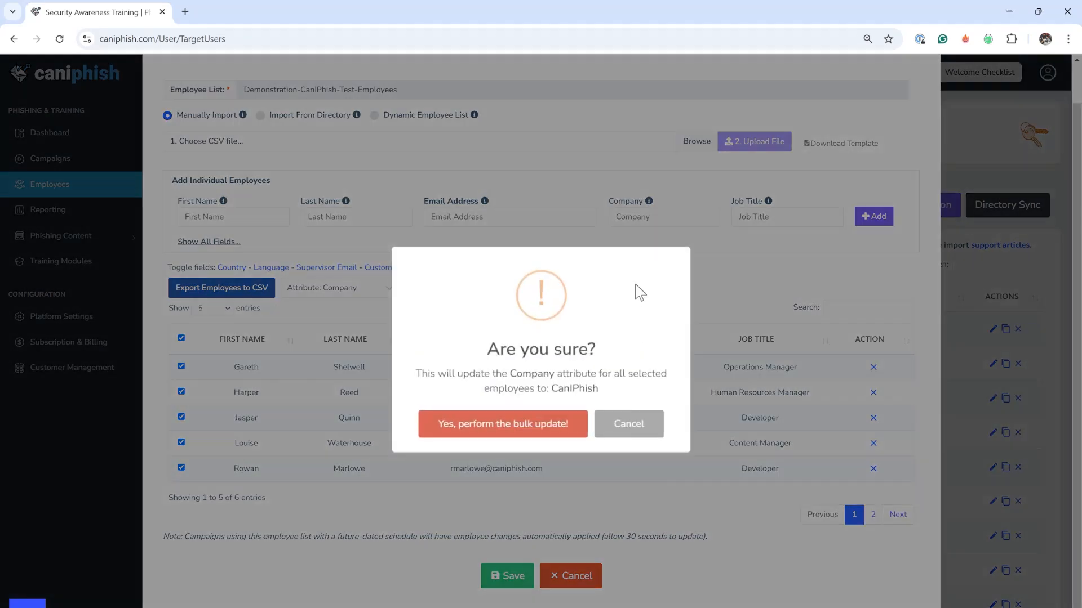
{"action": "left_click", "coordinate": [538, 431]}
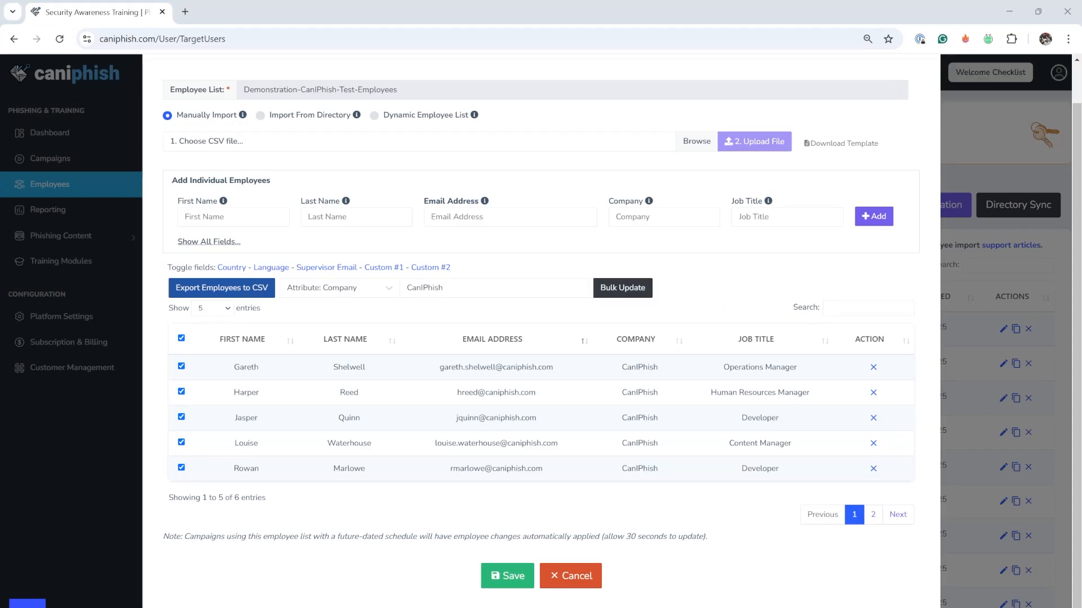
Expand all fields for adding individual employees and examine each available attribute, from First Name through Custom Field #2.
{"action": "left_click", "coordinate": [223, 245]}
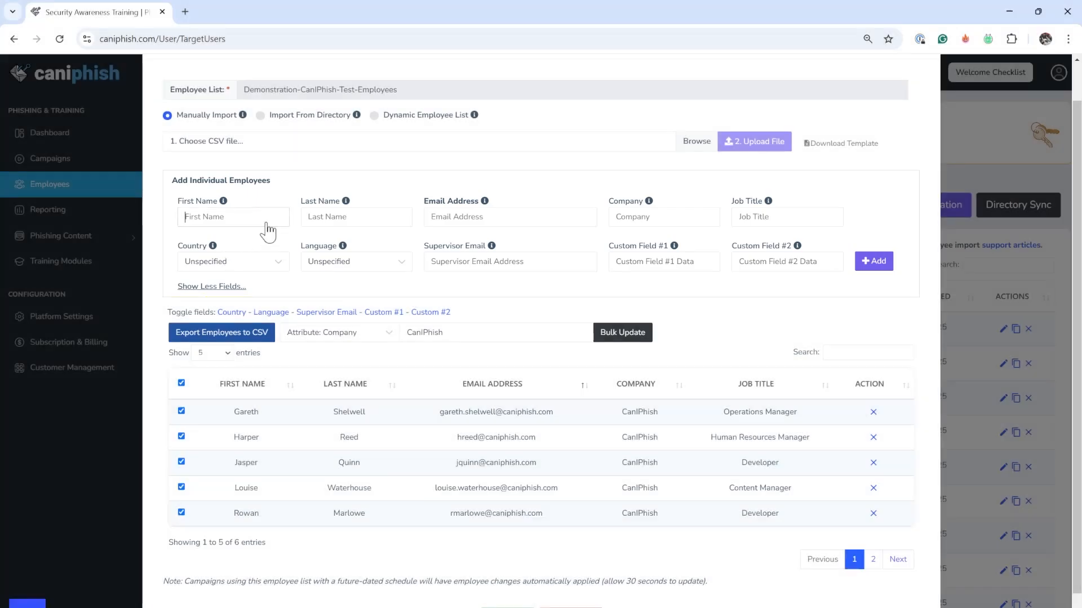
{"action": "left_click", "coordinate": [317, 219]}
{"action": "left_click", "coordinate": [500, 219]}
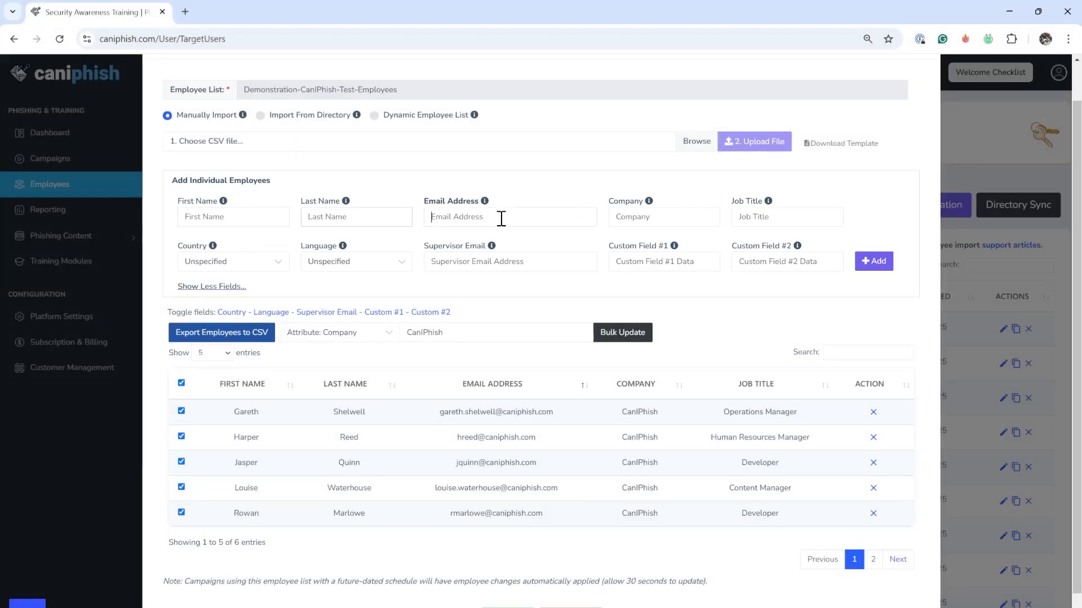
{"action": "left_click", "coordinate": [642, 219]}
{"action": "left_click", "coordinate": [735, 223]}
{"action": "left_click", "coordinate": [254, 264]}
{"action": "left_click", "coordinate": [383, 263]}
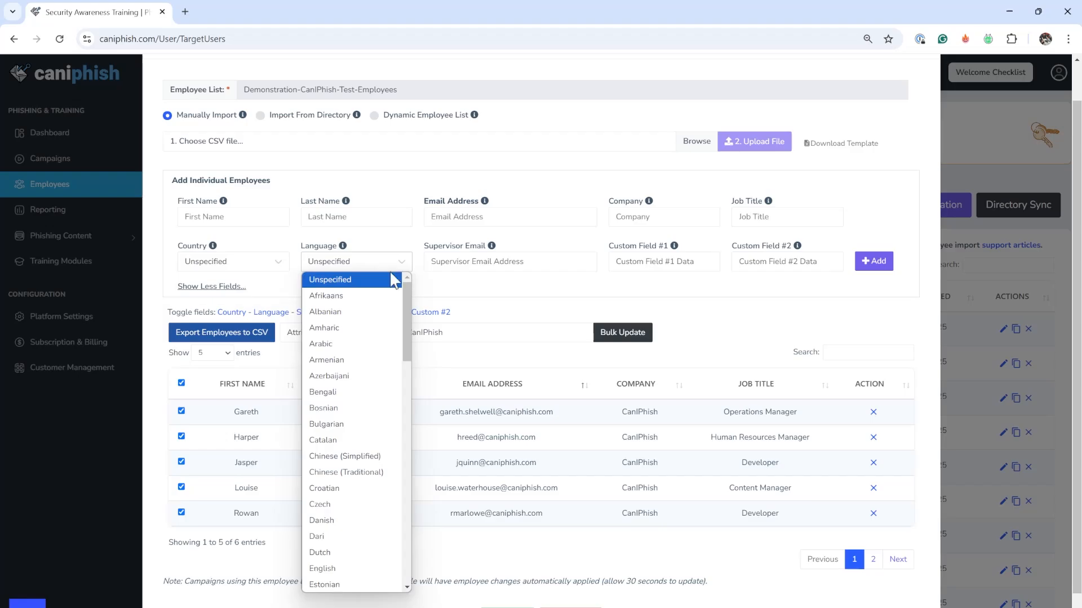
{"action": "left_click", "coordinate": [448, 269]}
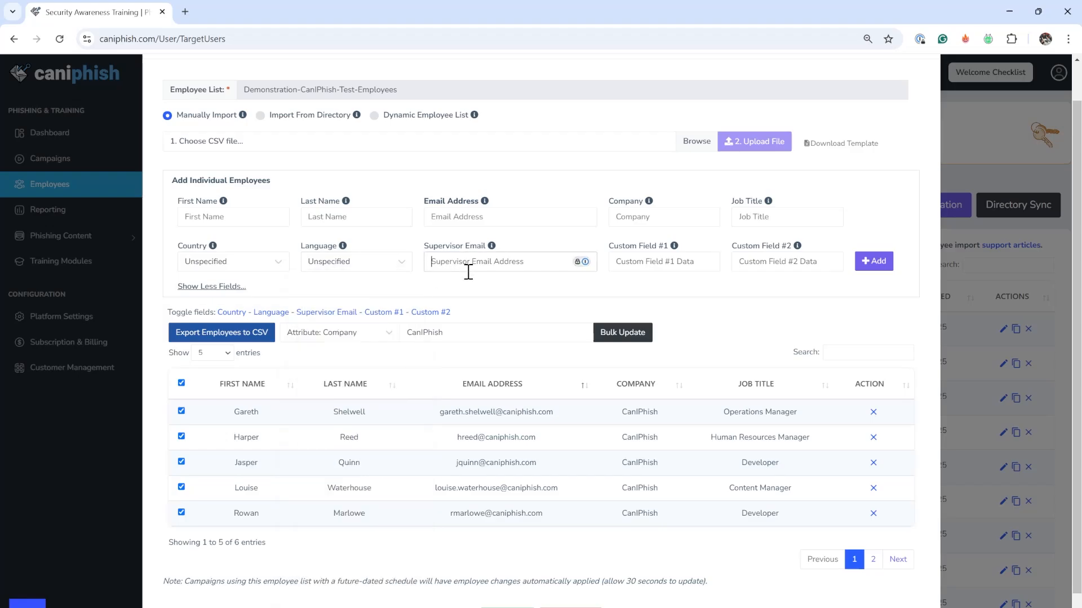
{"action": "left_click", "coordinate": [630, 264]}
{"action": "left_click", "coordinate": [750, 265]}
{"action": "left_click", "coordinate": [738, 308]}
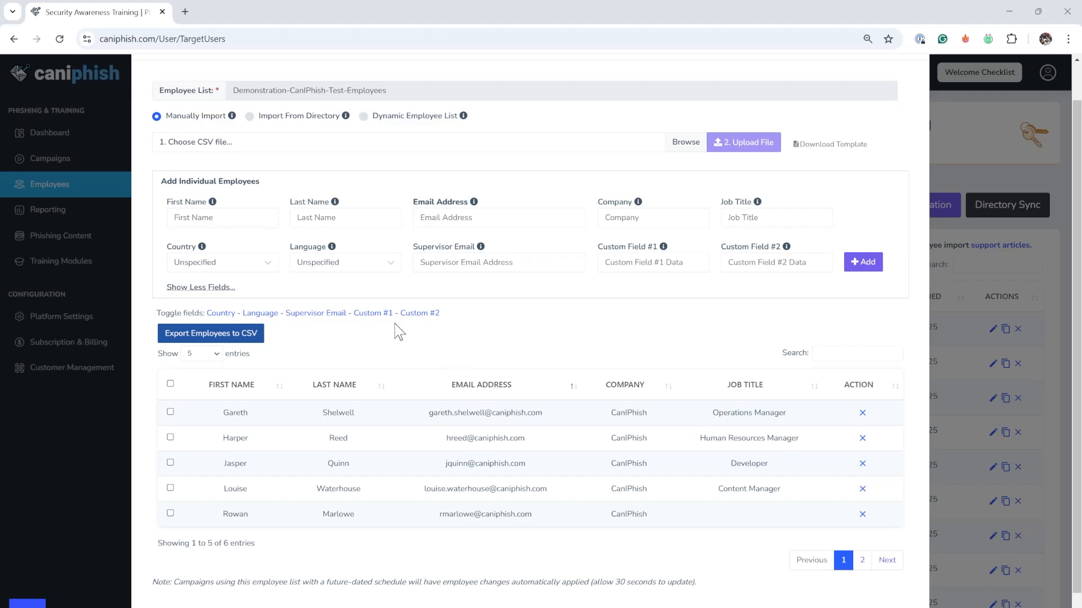
Show the Custom #1 column, bulk update Custom Field #1 to Sydney for all listed employees, and save the employee list.
{"action": "left_click", "coordinate": [373, 314]}
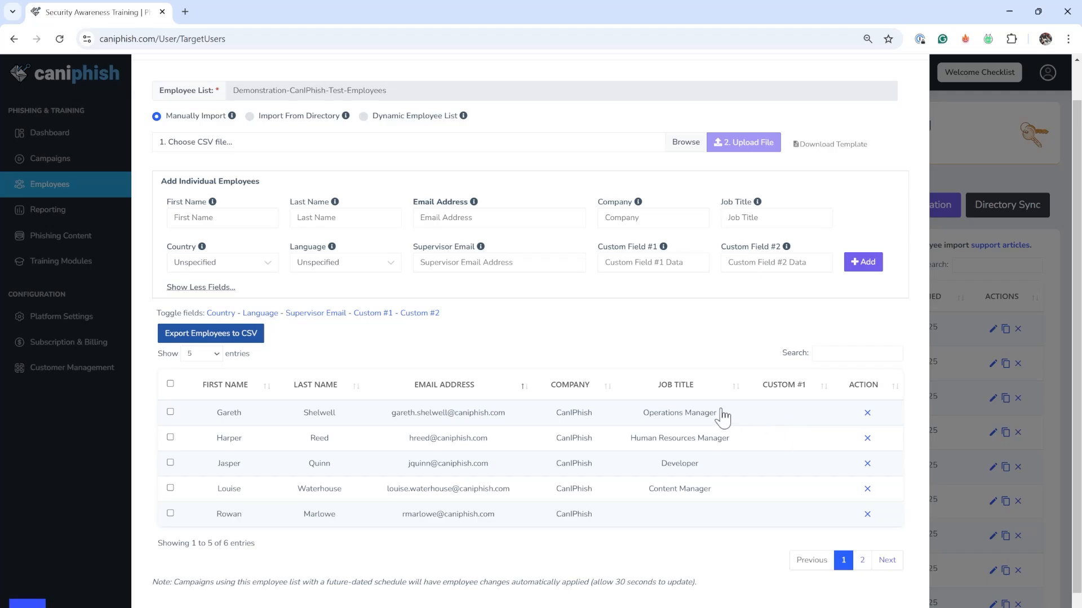
{"action": "left_click", "coordinate": [170, 384]}
{"action": "left_click", "coordinate": [354, 339]}
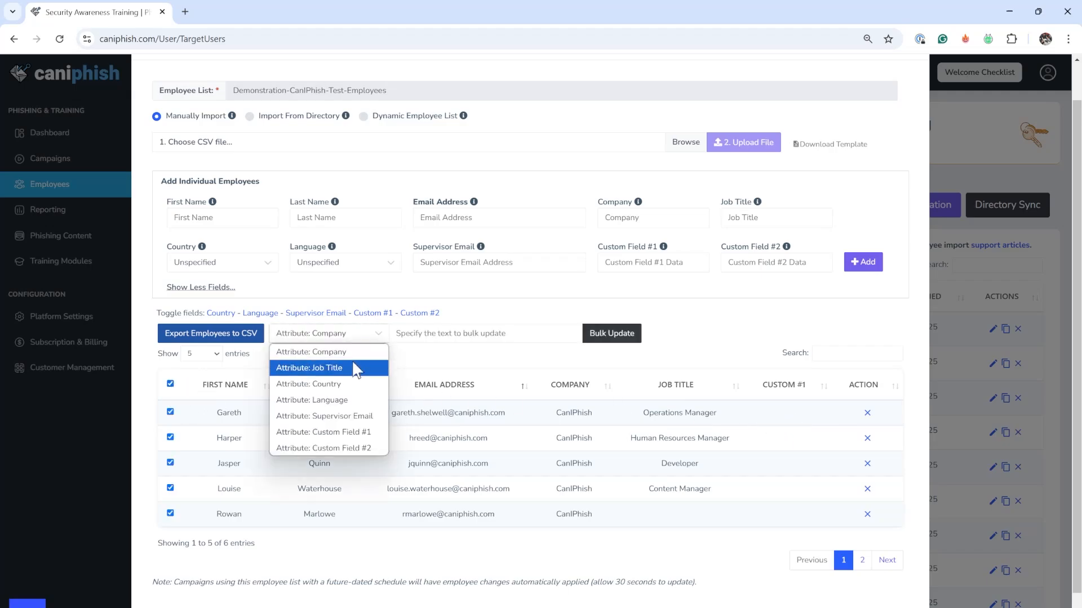
{"action": "left_click", "coordinate": [369, 433]}
{"action": "left_click", "coordinate": [451, 342]}
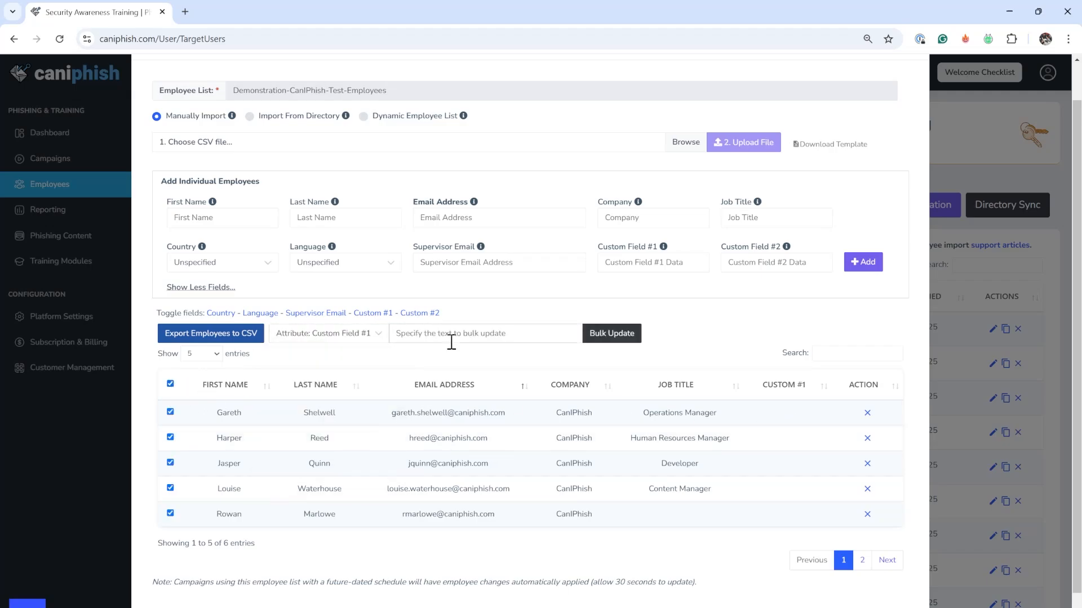
{"action": "type", "text": "Sydney"}
{"action": "left_click", "coordinate": [611, 337]}
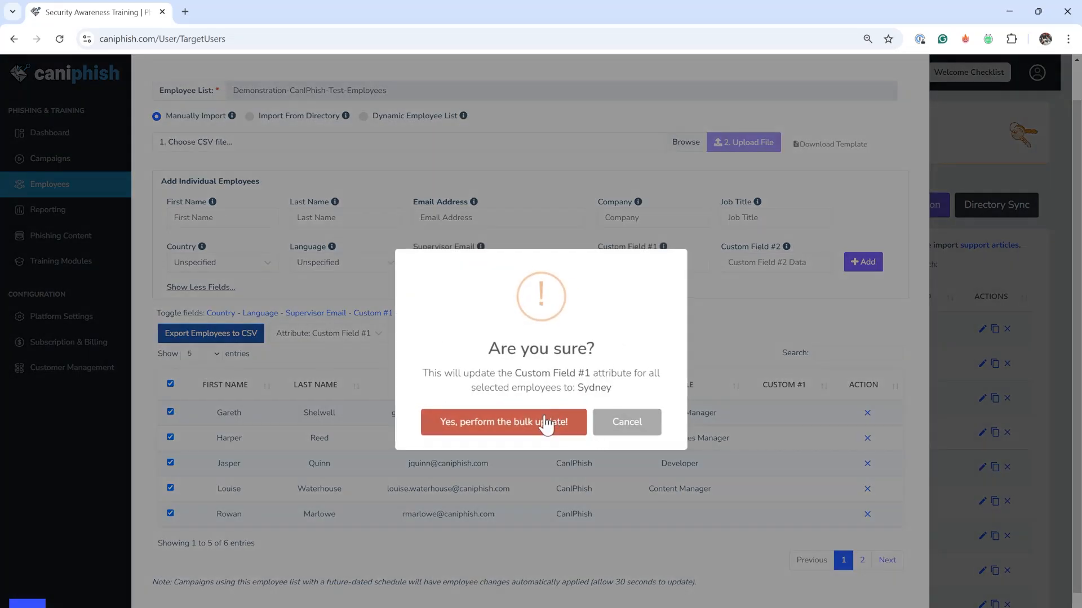
{"action": "left_click", "coordinate": [545, 423]}
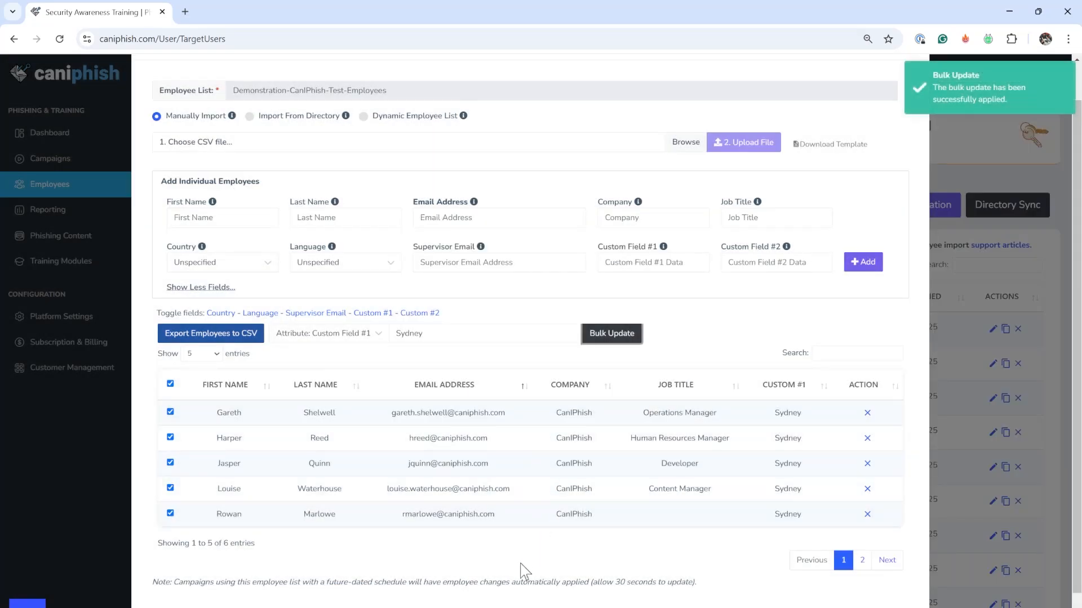
{"action": "left_click", "coordinate": [499, 607]}
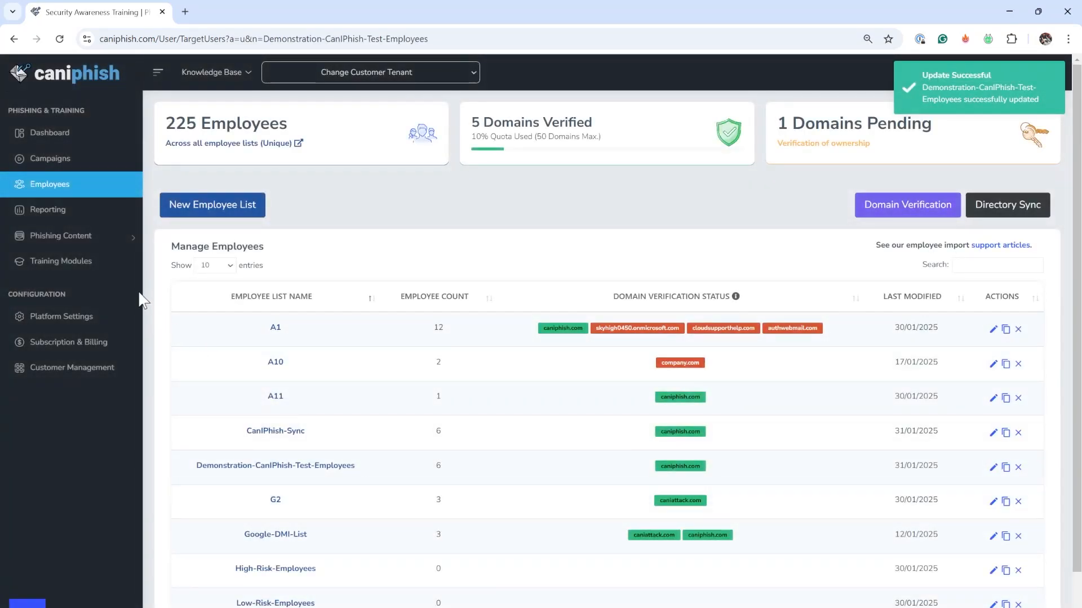
View the phishing email library and the knowledge base article on Phishing Emails, returning to the library.
{"action": "left_click", "coordinate": [98, 239]}
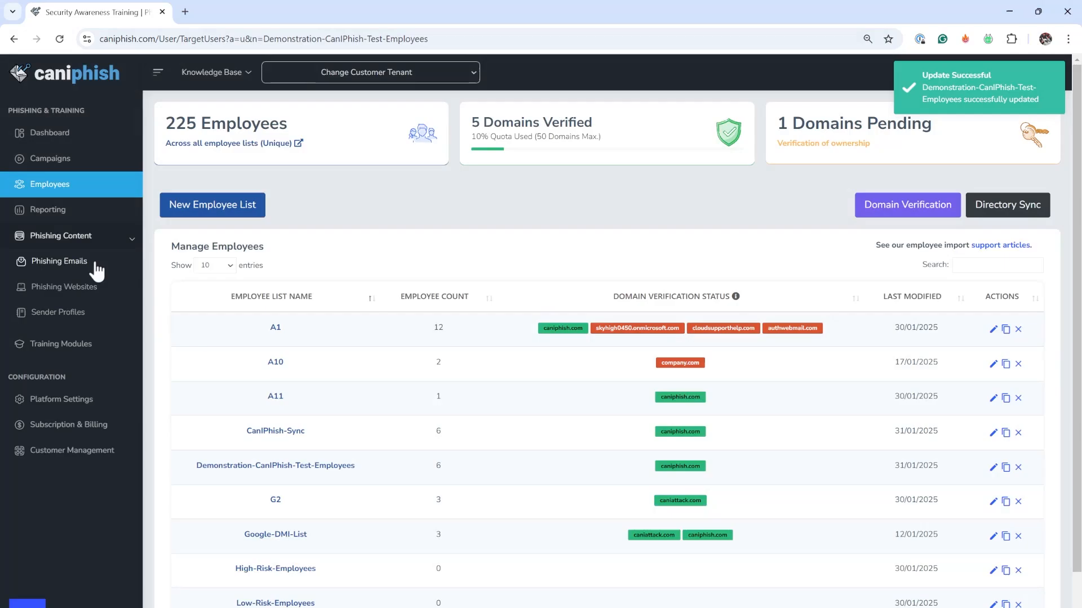
{"action": "left_click", "coordinate": [96, 263]}
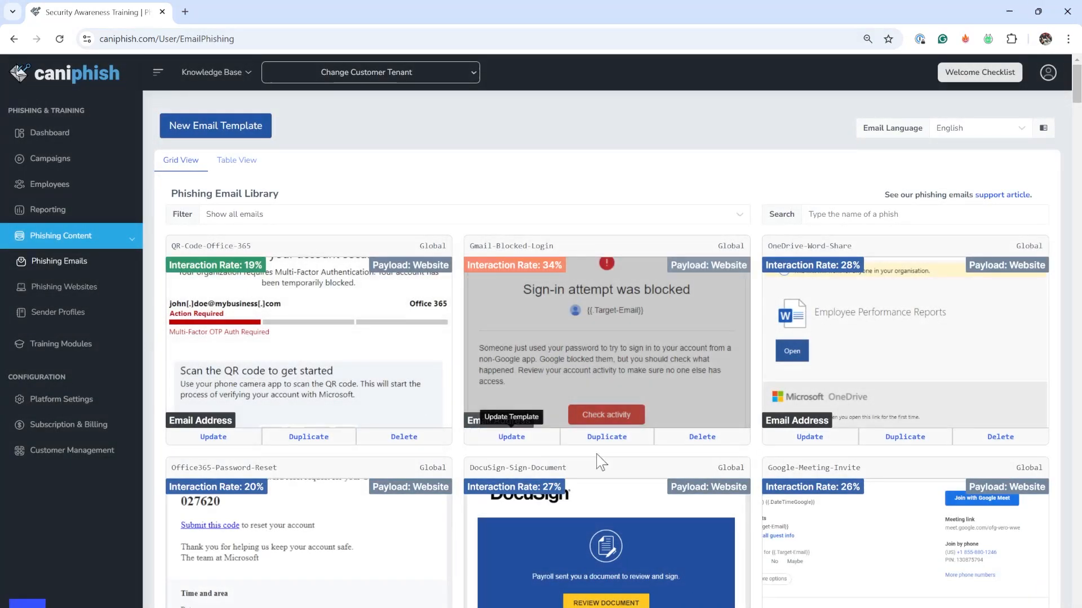
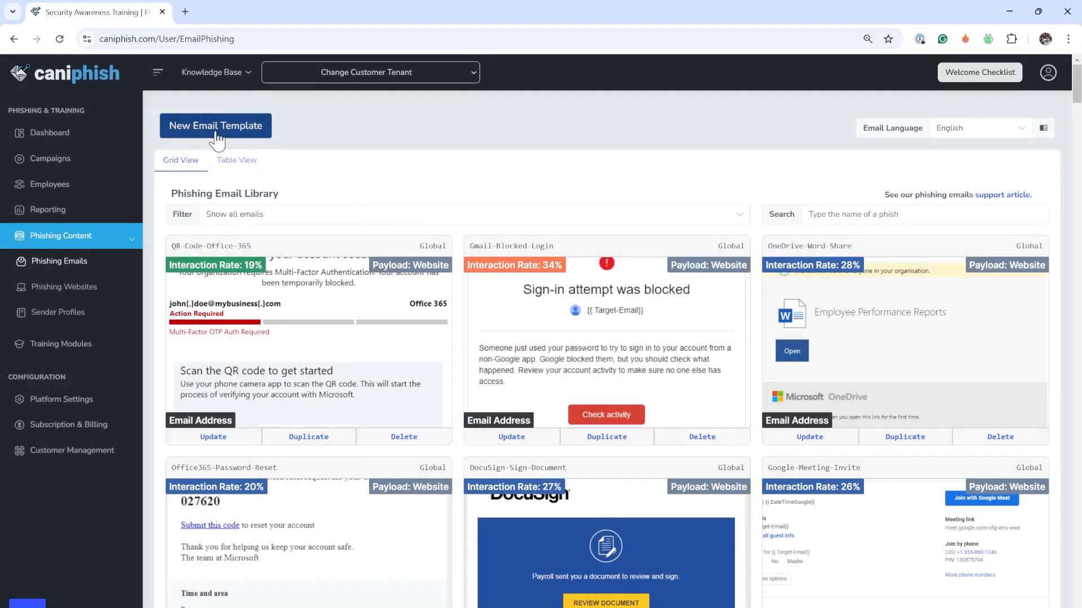
{"action": "left_click", "coordinate": [212, 72]}
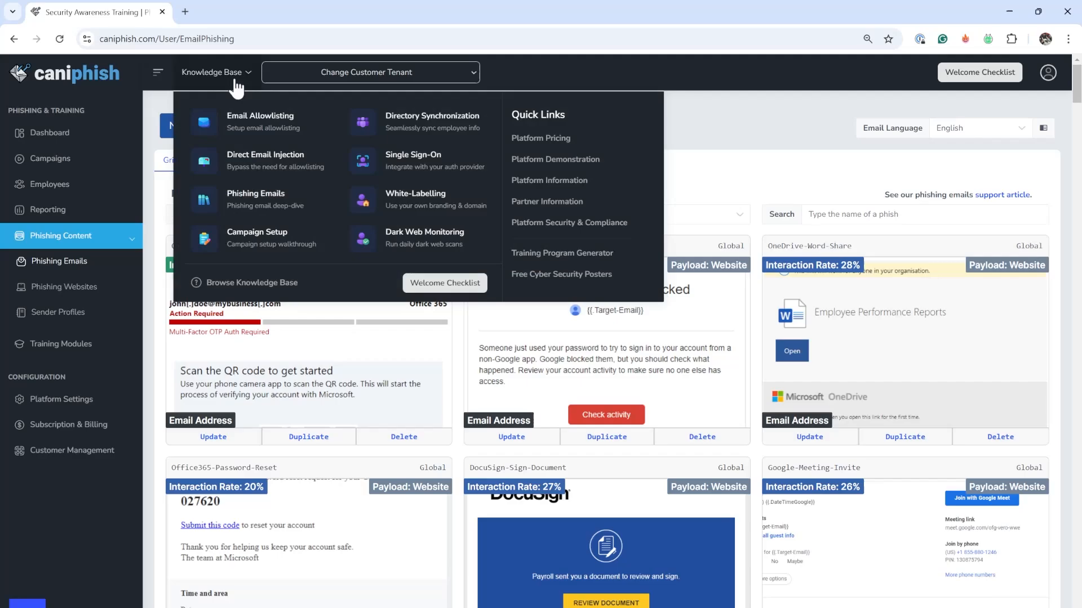
{"action": "left_click", "coordinate": [276, 203]}
{"action": "left_click", "coordinate": [126, 13]}
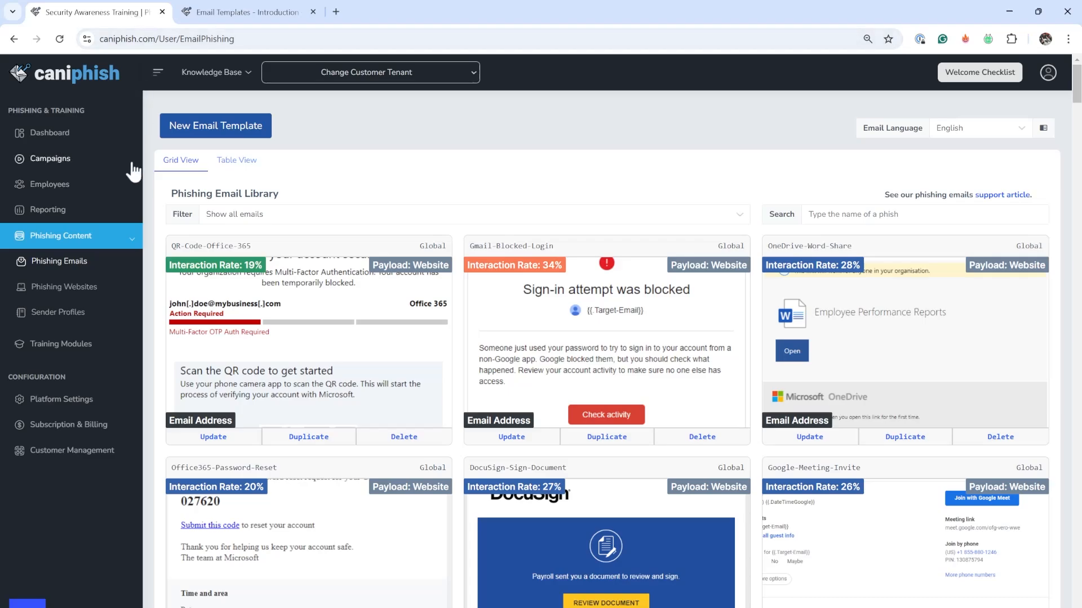
Open the CanIPhish-Sync employee list for updating.
{"action": "left_click", "coordinate": [105, 193]}
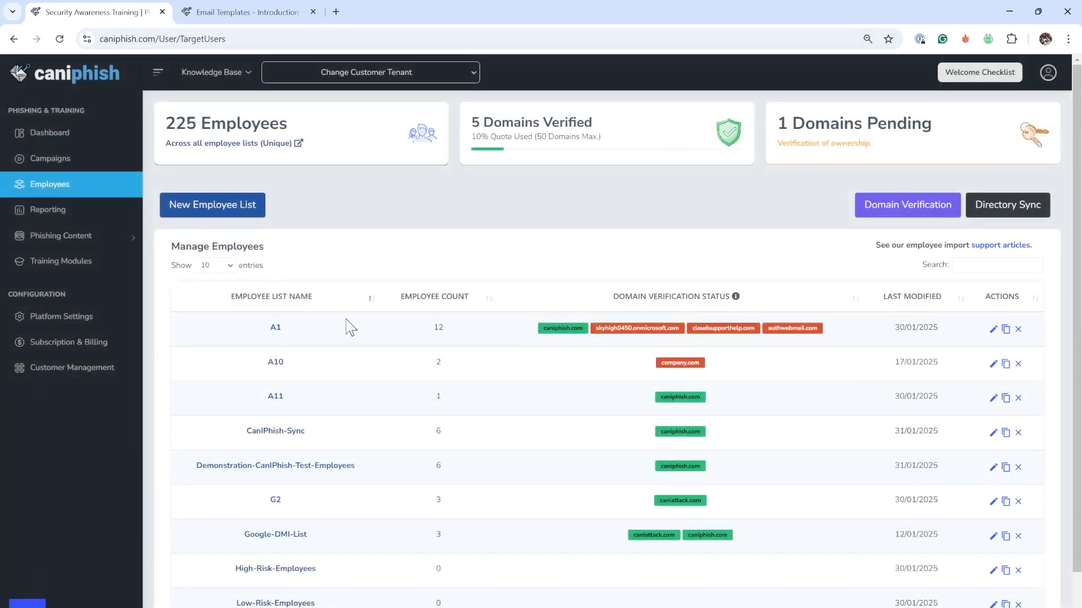
{"action": "scroll", "coordinate": [348, 454], "scroll_direction": "down", "scroll_amount": 1}
{"action": "scroll", "coordinate": [348, 454], "scroll_direction": "down", "scroll_amount": 1}
{"action": "left_click", "coordinate": [281, 360]}
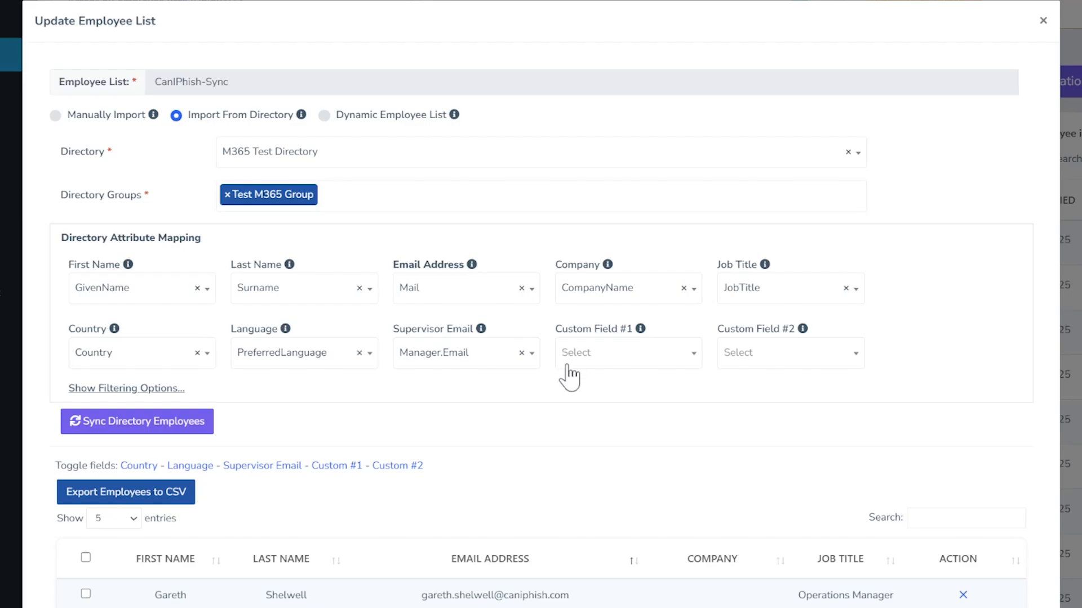
Change the Human Resources Manager job title in the second row to HR and sync the directory employees.
{"action": "scroll", "coordinate": [597, 484], "scroll_direction": "down", "scroll_amount": 2}
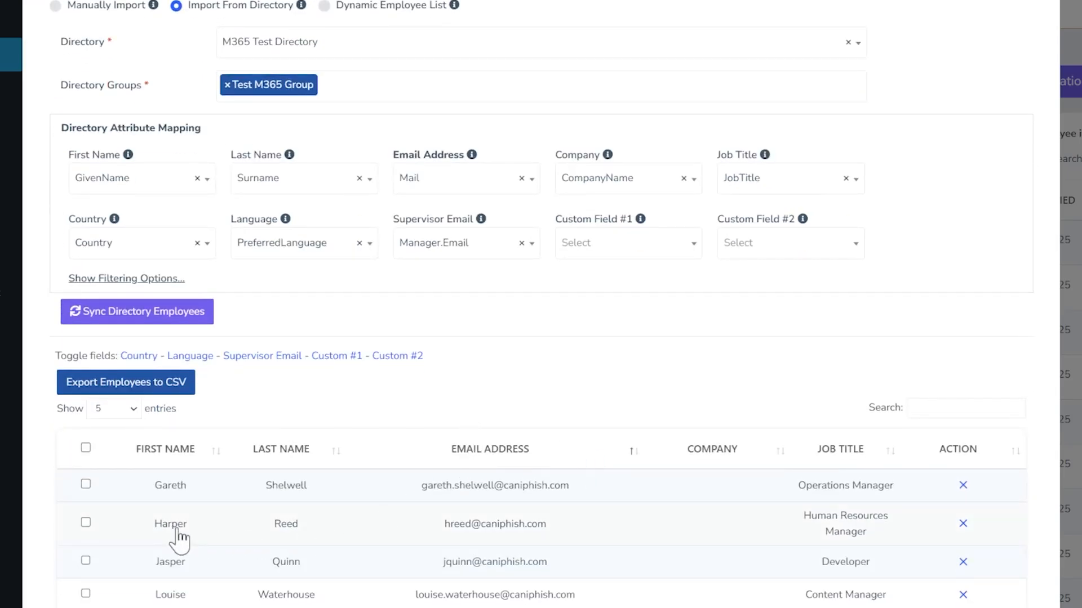
{"action": "double_click", "coordinate": [852, 524]}
{"action": "type", "text": "HR"}
{"action": "key", "text": "Return"}
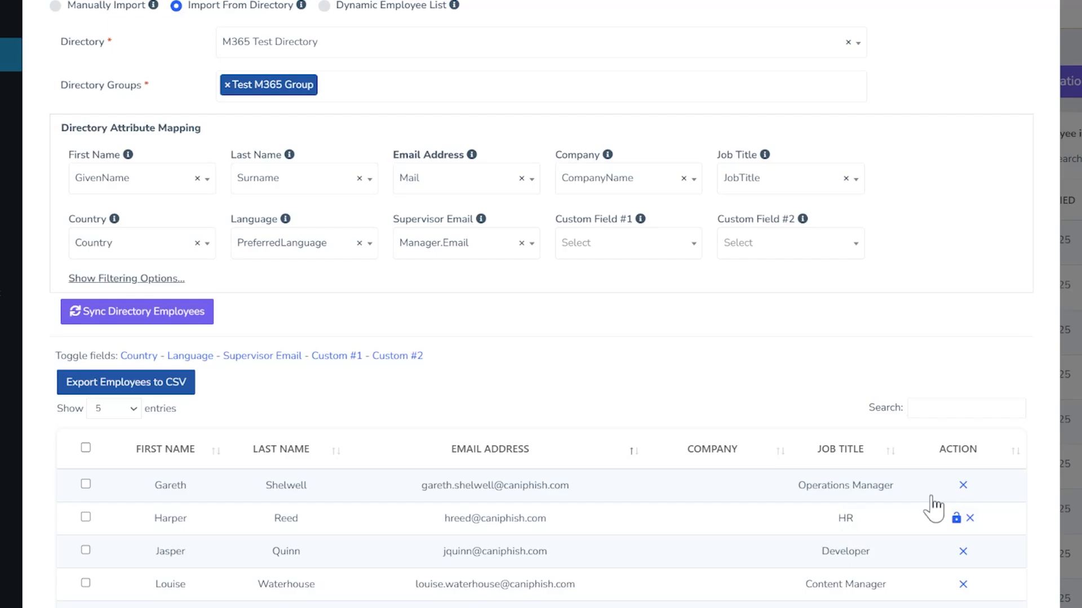
{"action": "mouse_move", "coordinate": [958, 521]}
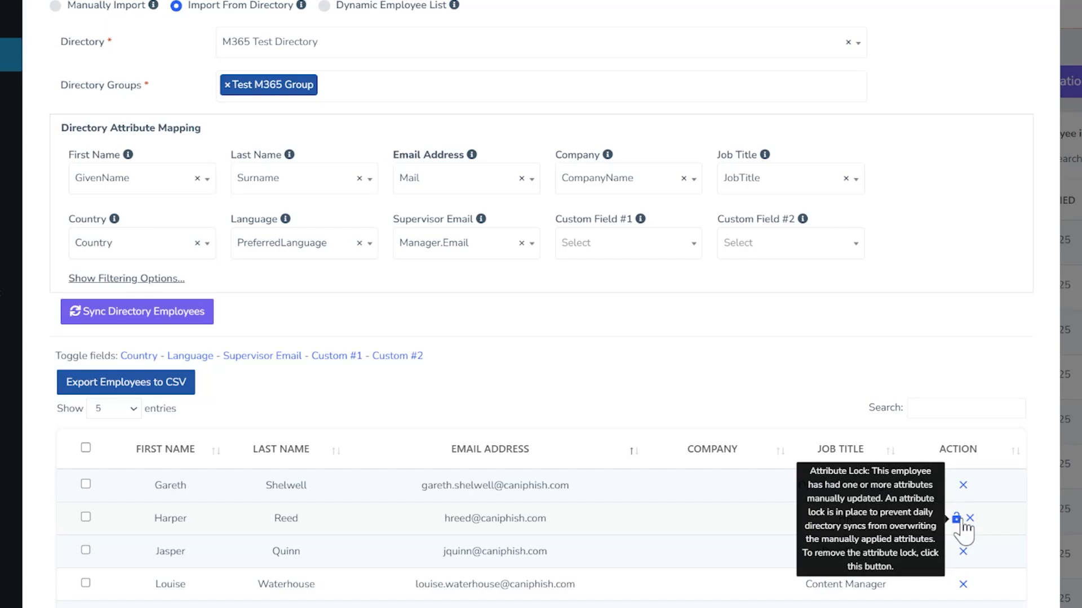
{"action": "left_click", "coordinate": [167, 317]}
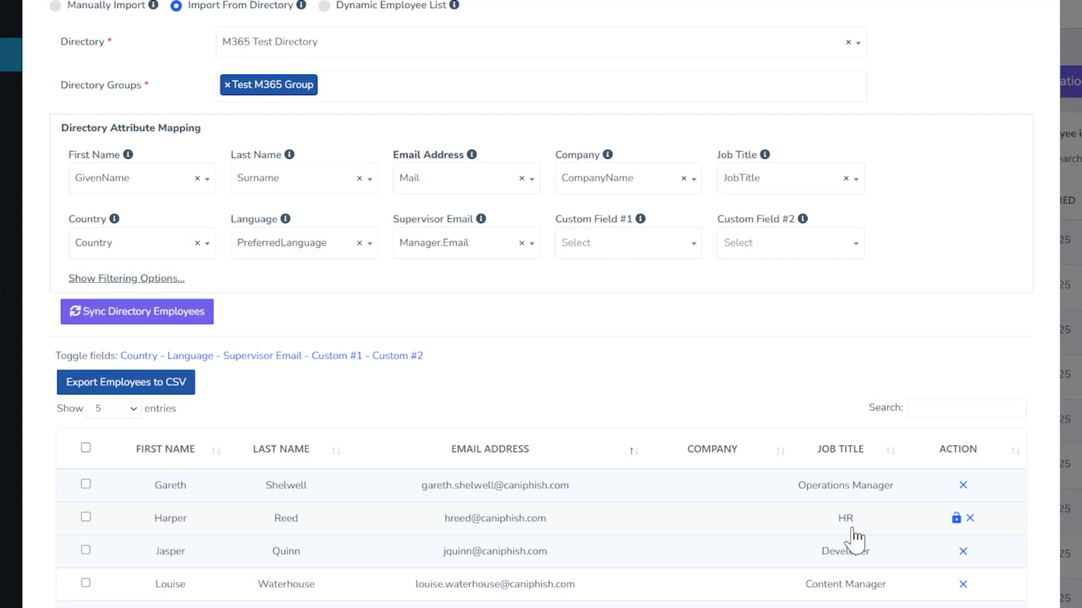
Release the attribute lock on the employee titled HR through a bulk update and sync the directory employees again.
{"action": "left_click", "coordinate": [956, 518]}
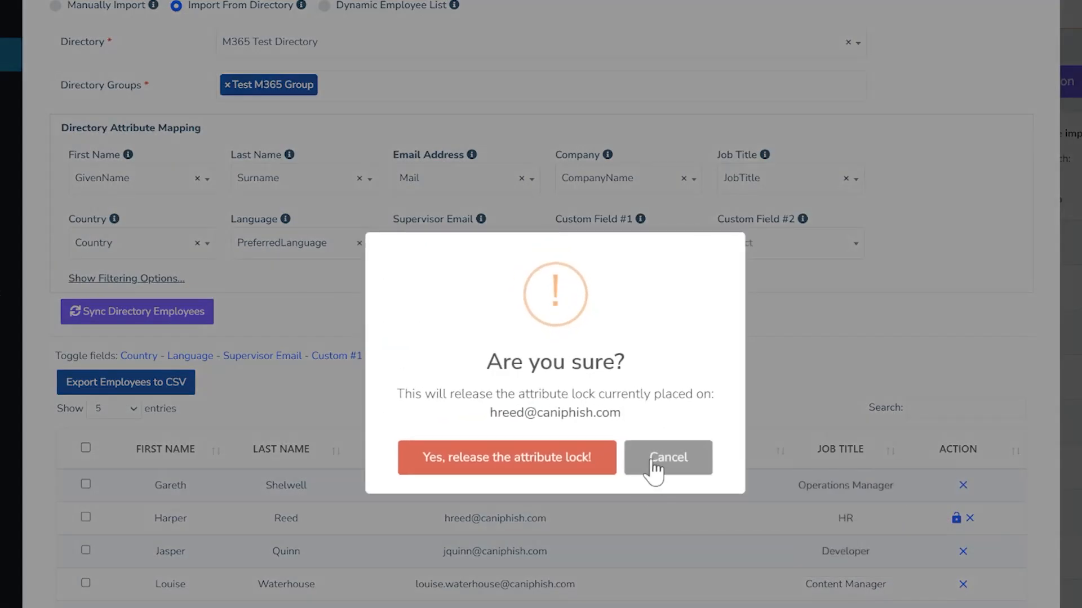
{"action": "left_click", "coordinate": [657, 472]}
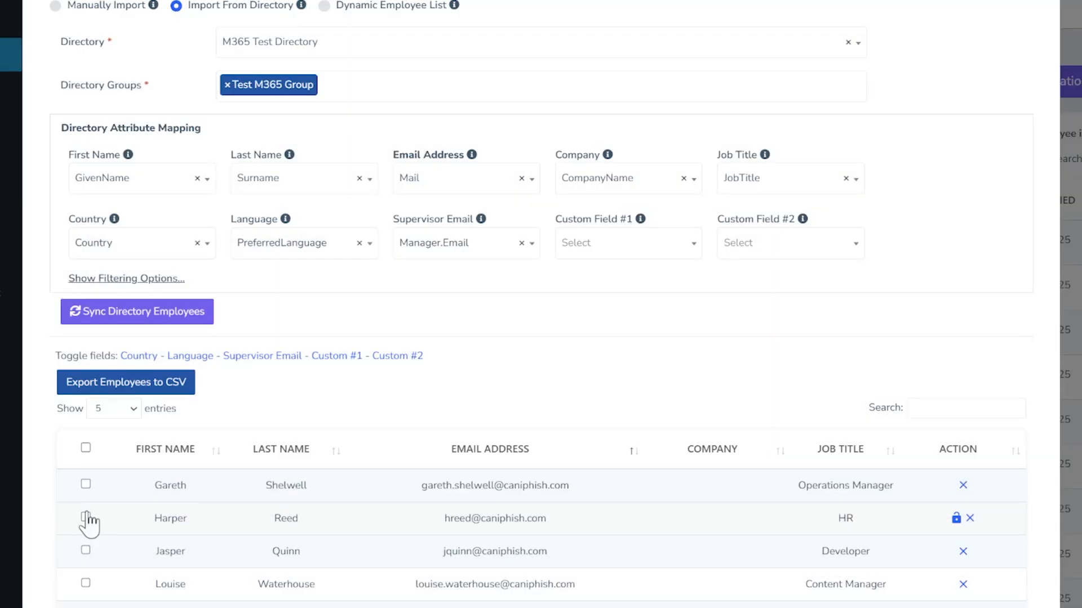
{"action": "left_click", "coordinate": [86, 517]}
{"action": "left_click", "coordinate": [276, 389]}
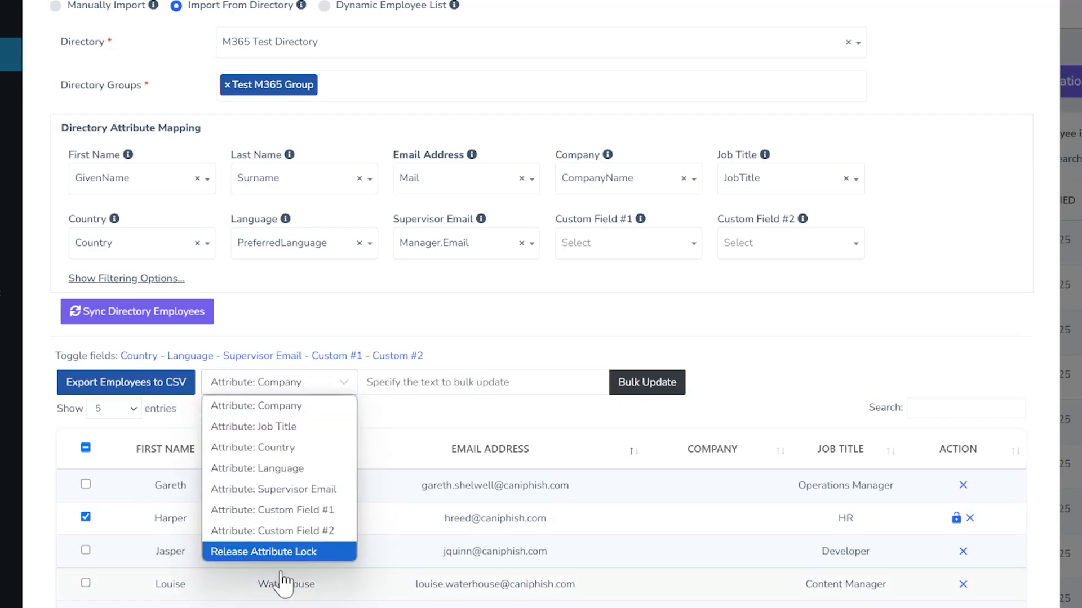
{"action": "left_click", "coordinate": [287, 550]}
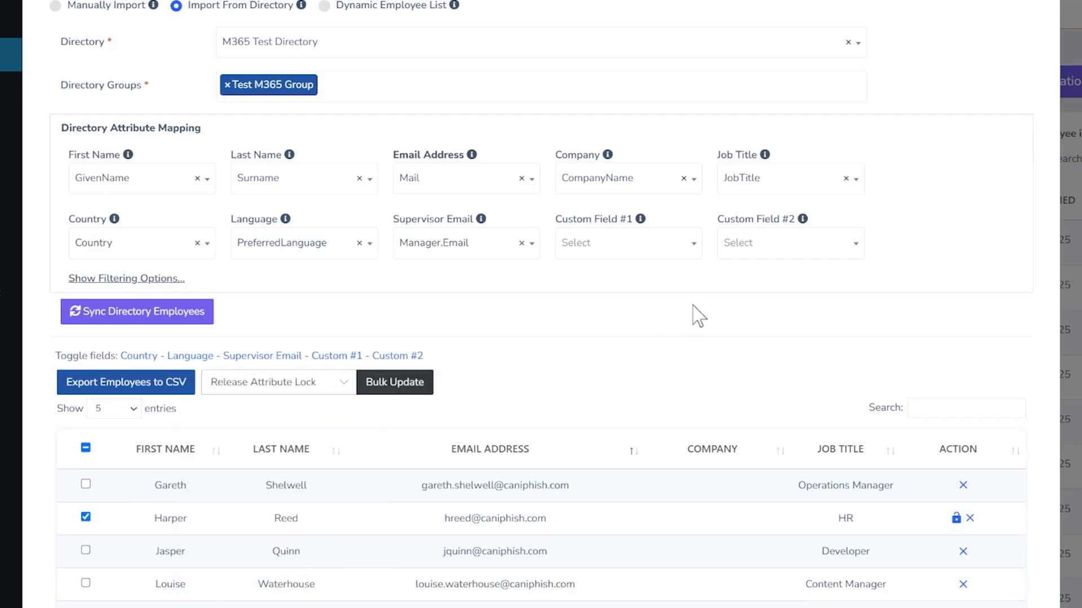
{"action": "left_click", "coordinate": [419, 384]}
{"action": "left_click", "coordinate": [511, 470]}
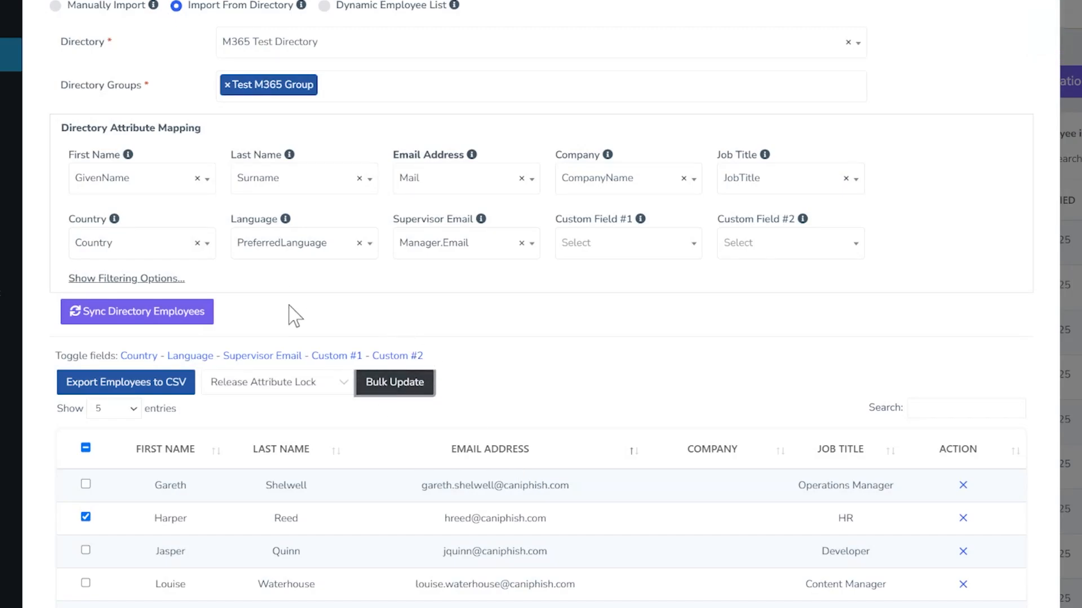
{"action": "left_click", "coordinate": [168, 325]}
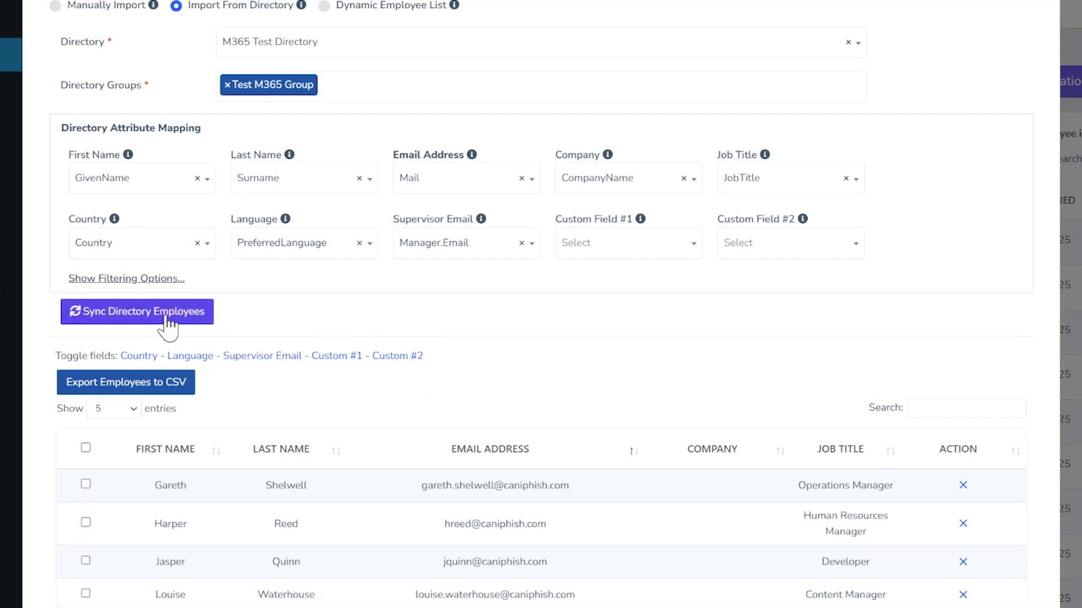